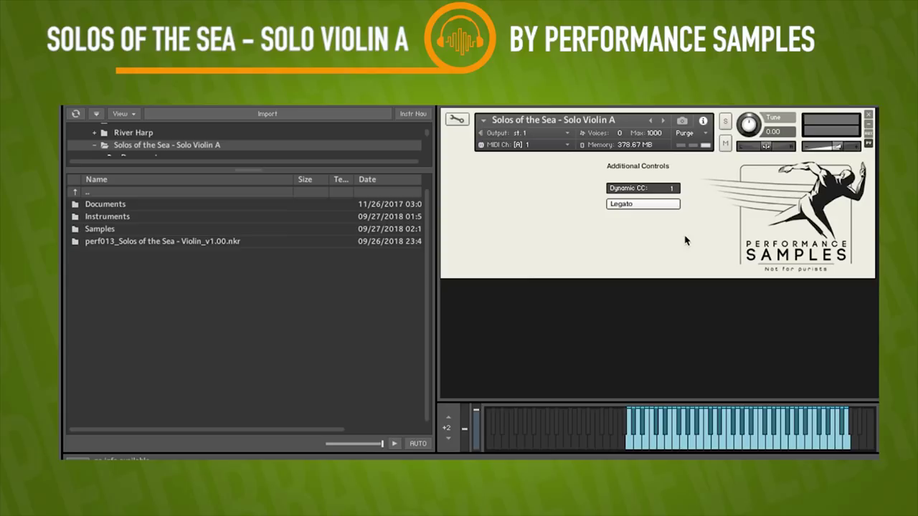
Toggle the violin's legato playing on and then back off.
{"action": "left_click", "coordinate": [646, 207]}
{"action": "left_click", "coordinate": [646, 207]}
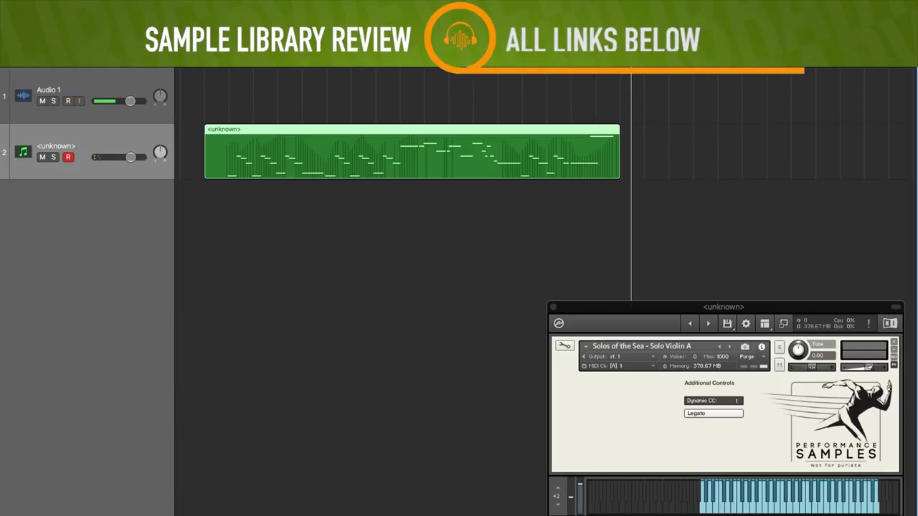
Open the violin region in the Piano Roll, zoomed out to bars 2–12, with track 2's Inspector shown.
{"action": "double_click", "coordinate": [394, 134]}
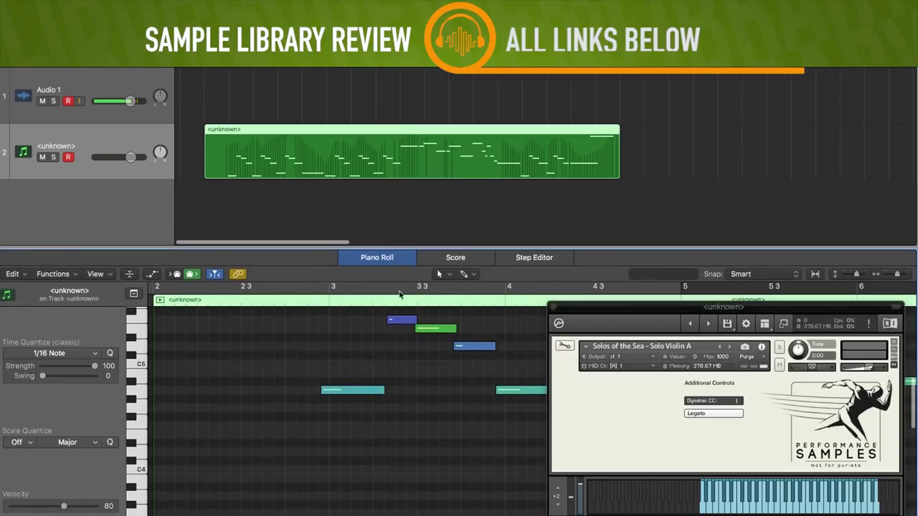
{"action": "scroll", "coordinate": [403, 322], "scroll_direction": "down", "scroll_amount": 5}
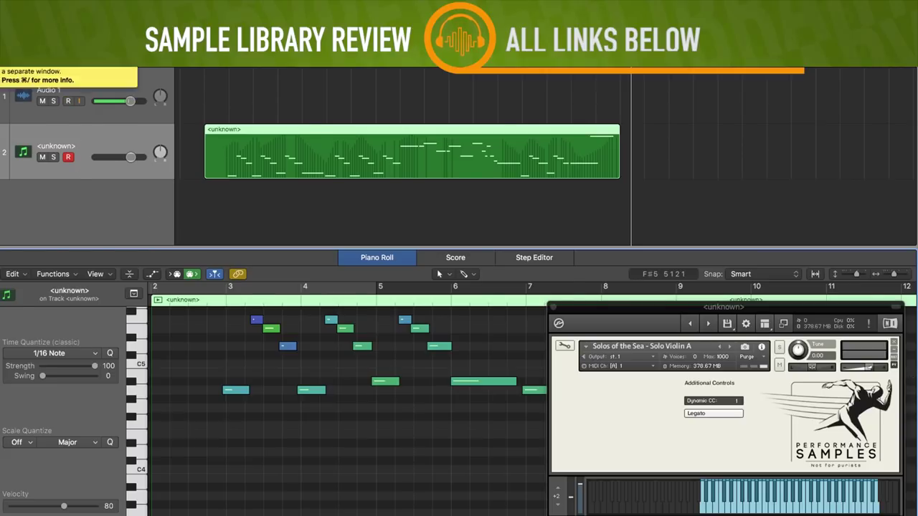
{"action": "key", "text": "i"}
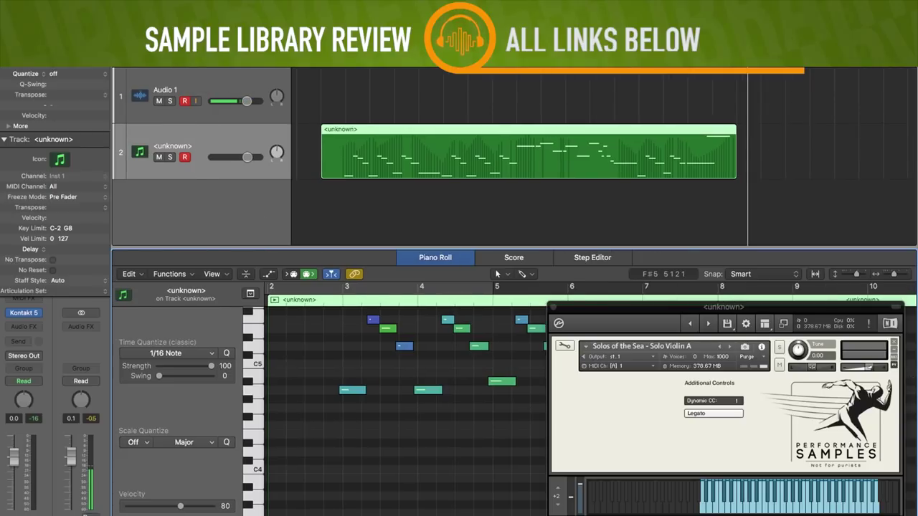
{"action": "left_click", "coordinate": [223, 129]}
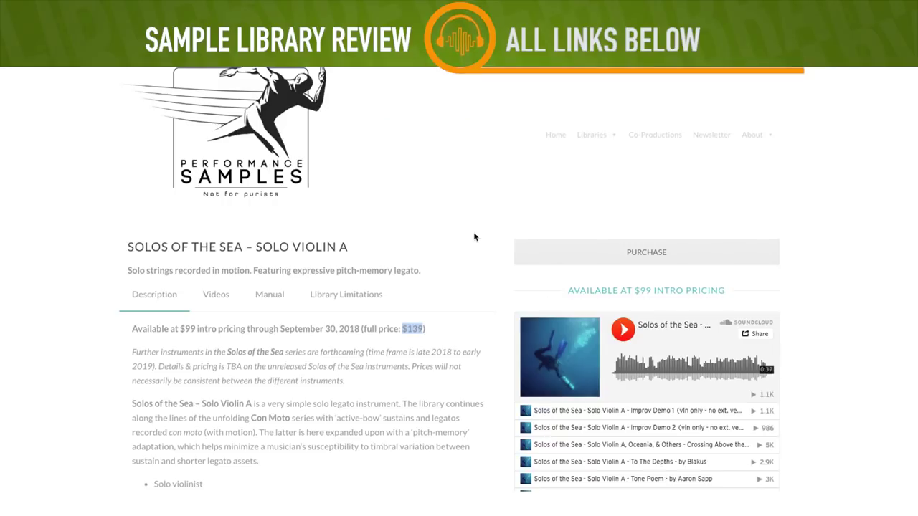
{"action": "right_click", "coordinate": [406, 351]}
Scroll the Solo Violin A page and highlight '(140 ms)' in the NOTE ON DELAY paragraph.
{"action": "left_click", "coordinate": [378, 350]}
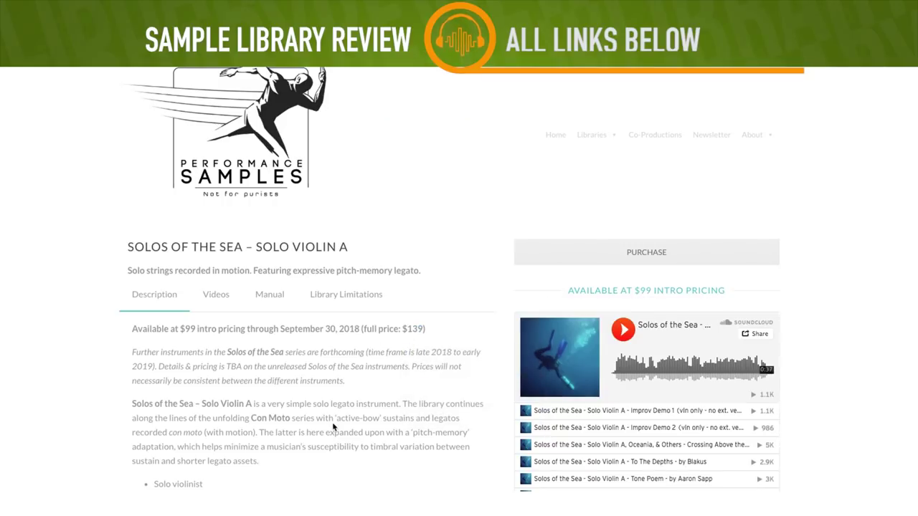
{"action": "scroll", "coordinate": [333, 427], "scroll_direction": "down", "scroll_amount": 4}
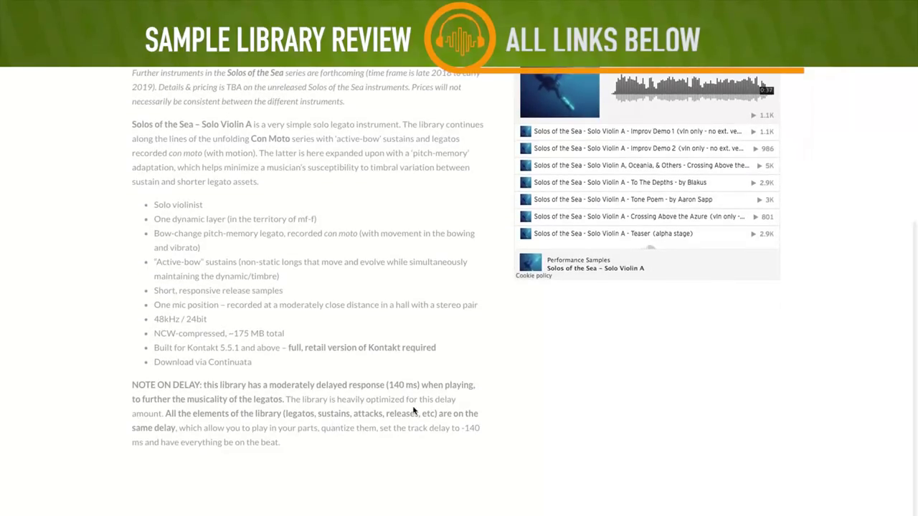
{"action": "left_click_drag", "start_coordinate": [387, 385], "coordinate": [422, 385]}
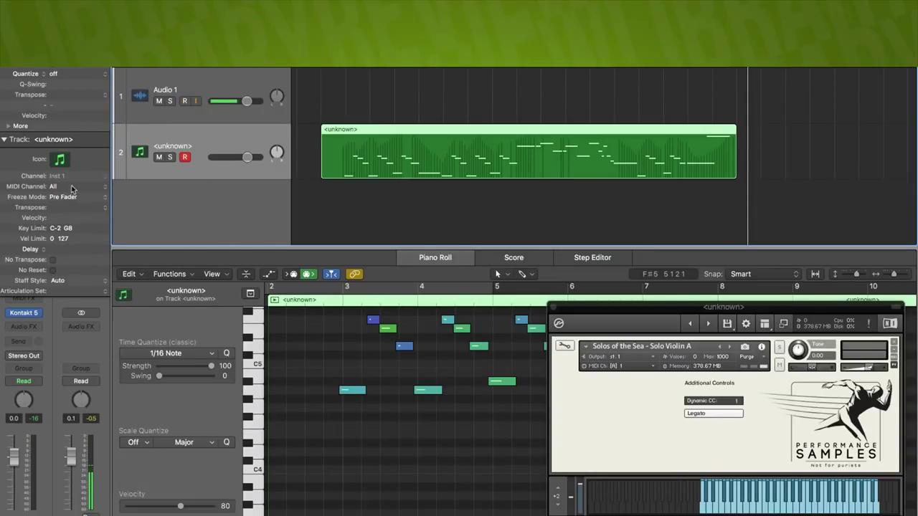
Switch the track Delay to Delay in Milliseconds and set its value to -140.0 ms.
{"action": "left_click", "coordinate": [32, 250]}
{"action": "left_click", "coordinate": [32, 248]}
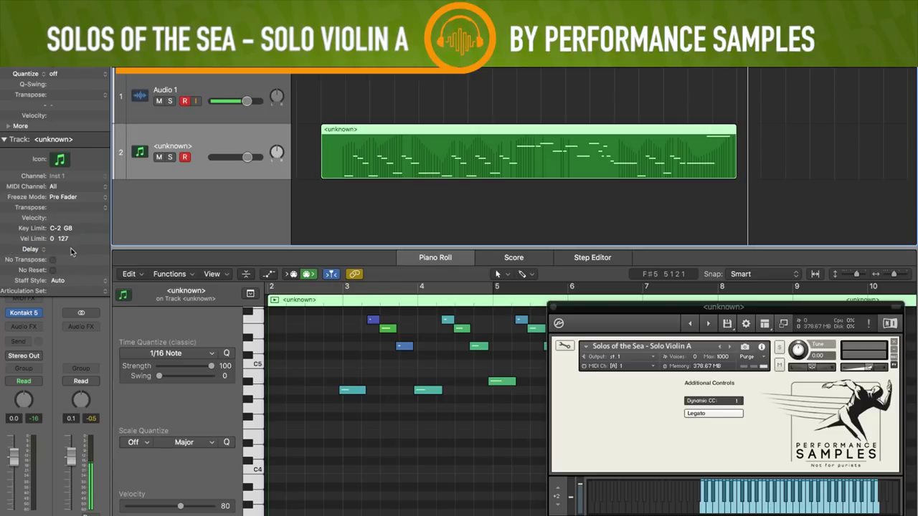
{"action": "left_click", "coordinate": [56, 251]}
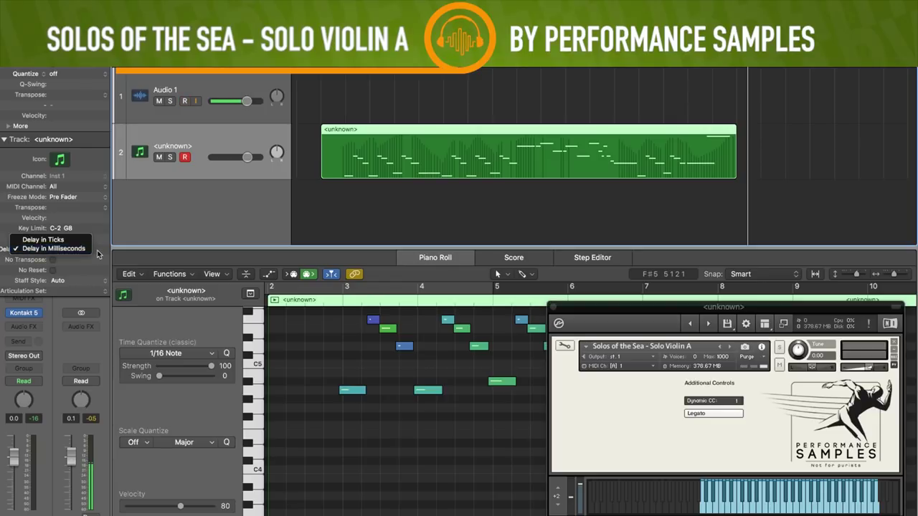
{"action": "left_click", "coordinate": [99, 254]}
{"action": "double_click", "coordinate": [96, 253]}
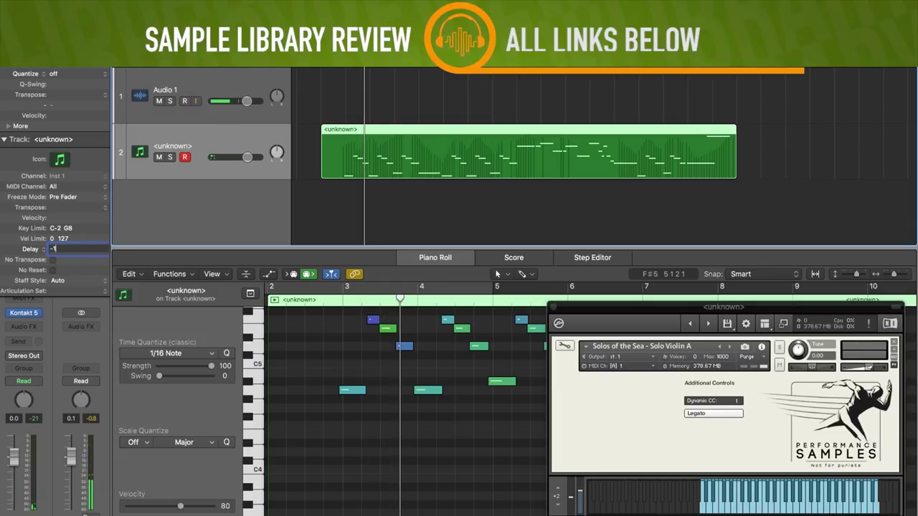
Hide the Inspector, show the MIDI Draw lane under the notes, and zoom out to bars 2–17.
{"action": "left_click", "coordinate": [341, 300]}
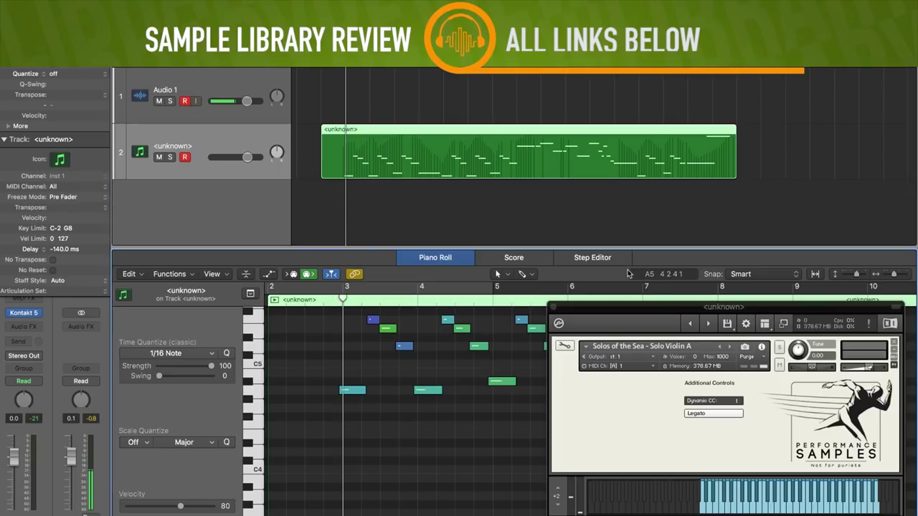
{"action": "left_click_drag", "start_coordinate": [585, 306], "coordinate": [595, 35]}
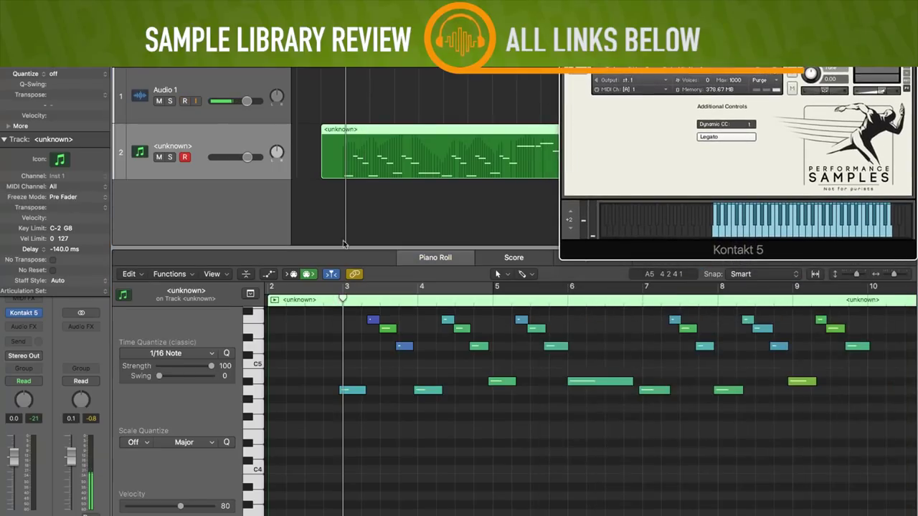
{"action": "key", "text": "i"}
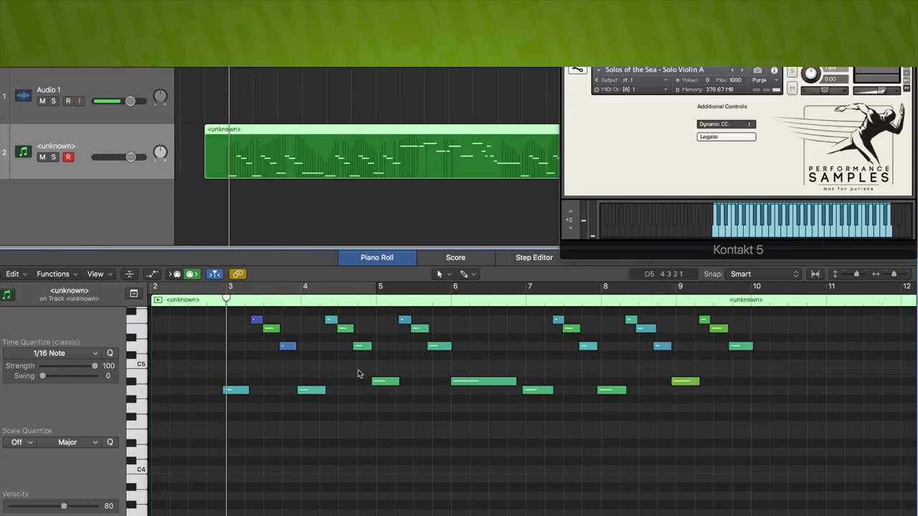
{"action": "key", "text": "a"}
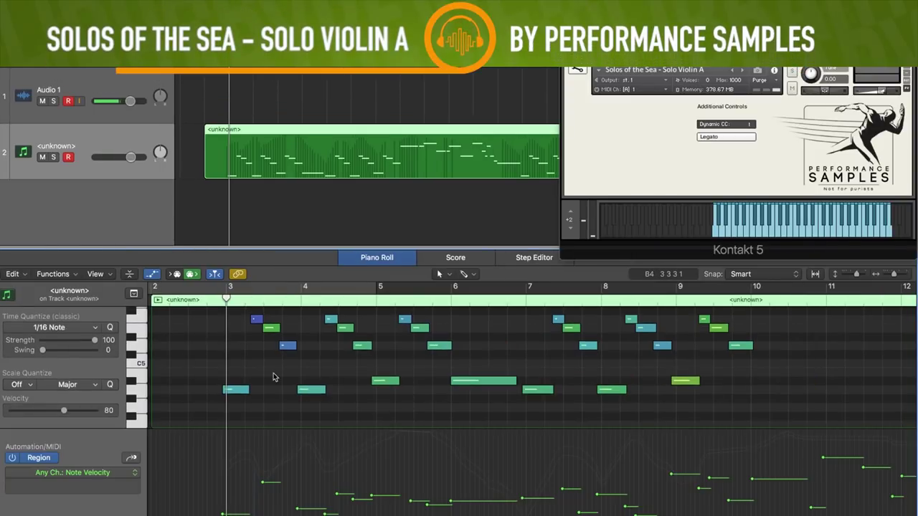
{"action": "key", "text": "super+Left"}
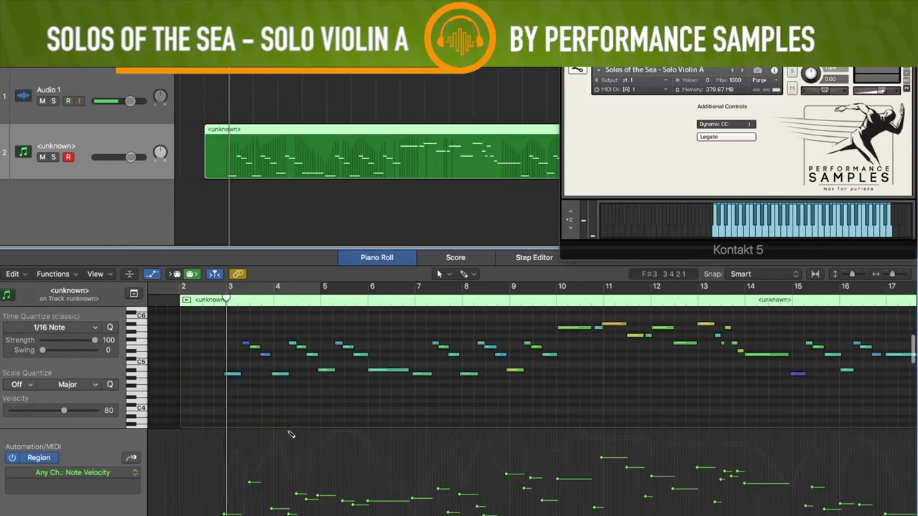
Show Expression in the controller lane and redraw its curve around bars 2–3, reaching 78.
{"action": "left_click", "coordinate": [134, 473]}
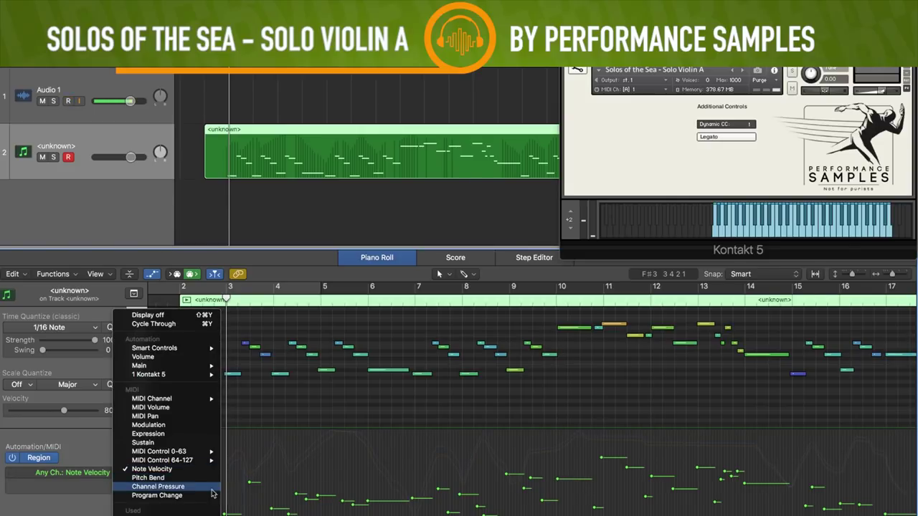
{"action": "left_click", "coordinate": [179, 434]}
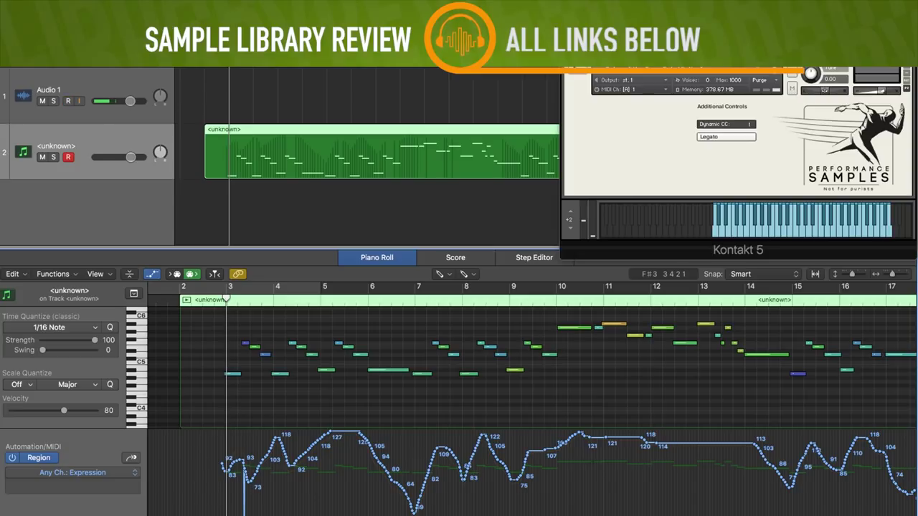
{"action": "mouse_move", "coordinate": [229, 513]}
{"action": "left_mouse_down"}
{"action": "mouse_move", "coordinate": [215, 513]}
{"action": "mouse_move", "coordinate": [221, 451]}
{"action": "mouse_move", "coordinate": [250, 478]}
{"action": "mouse_move", "coordinate": [294, 465]}
{"action": "left_mouse_up"}
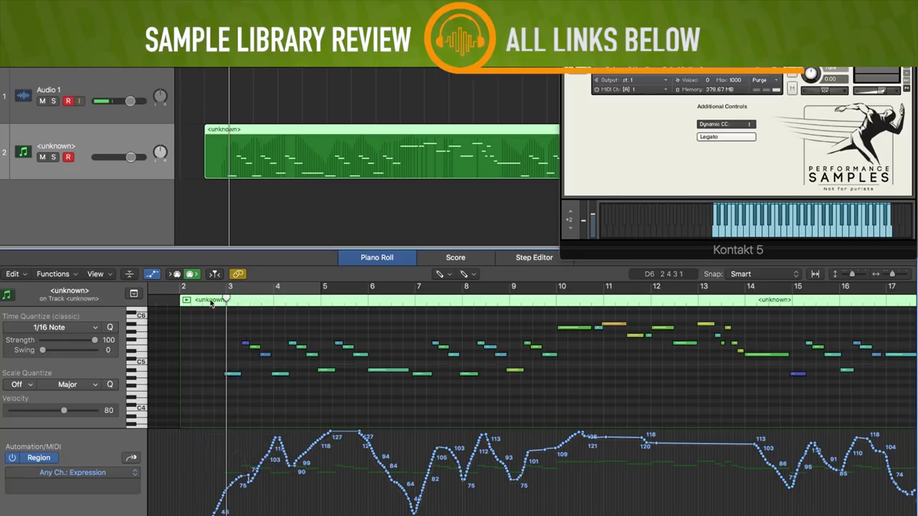
Audition the bar 3 notes, then redraw Expression around bars 8–9, peaking at 124 and dipping to 77.
{"action": "key", "text": "super+Left"}
{"action": "key", "text": "super+Left"}
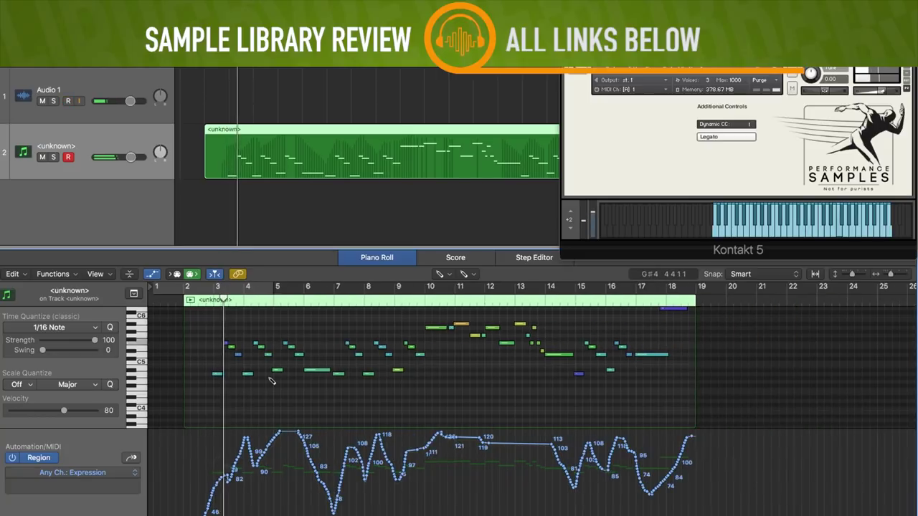
{"action": "key", "text": "super+Right"}
{"action": "key", "text": "super+Right"}
{"action": "key", "text": "super+Right"}
{"action": "left_click", "coordinate": [284, 373]}
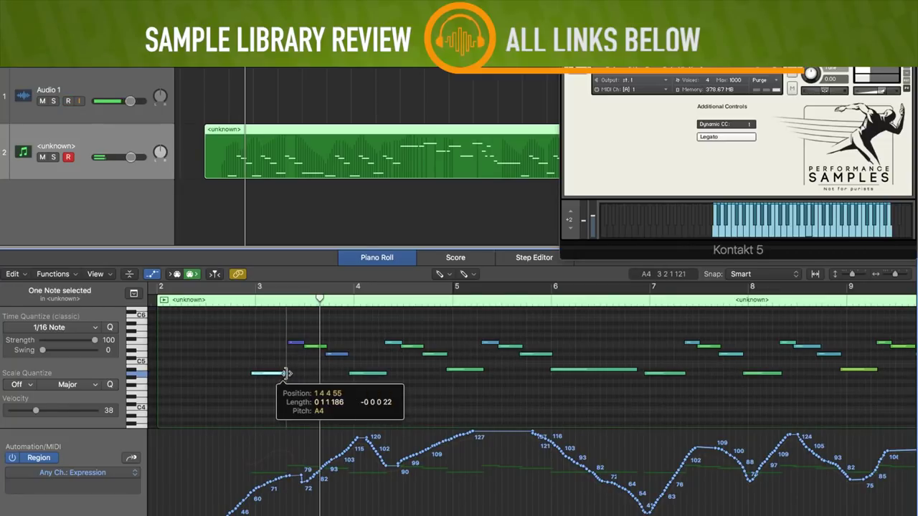
{"action": "left_click", "coordinate": [230, 300]}
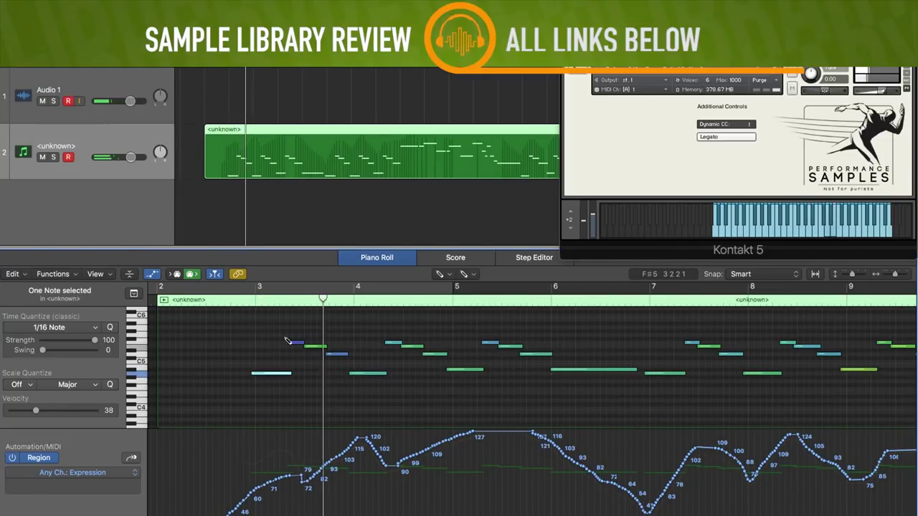
{"action": "key", "text": "super+Left"}
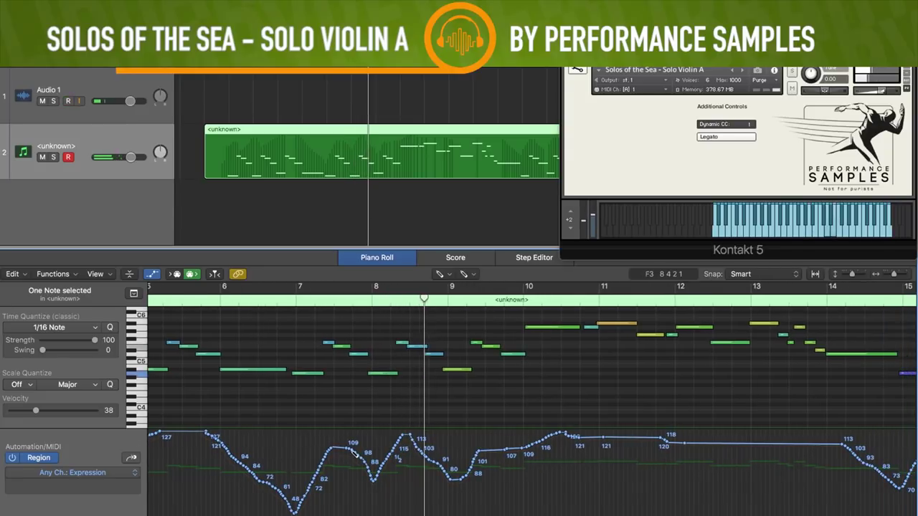
{"action": "mouse_move", "coordinate": [364, 454]}
{"action": "left_mouse_down"}
{"action": "mouse_move", "coordinate": [365, 463]}
{"action": "mouse_move", "coordinate": [370, 448]}
{"action": "mouse_move", "coordinate": [408, 436]}
{"action": "left_mouse_up"}
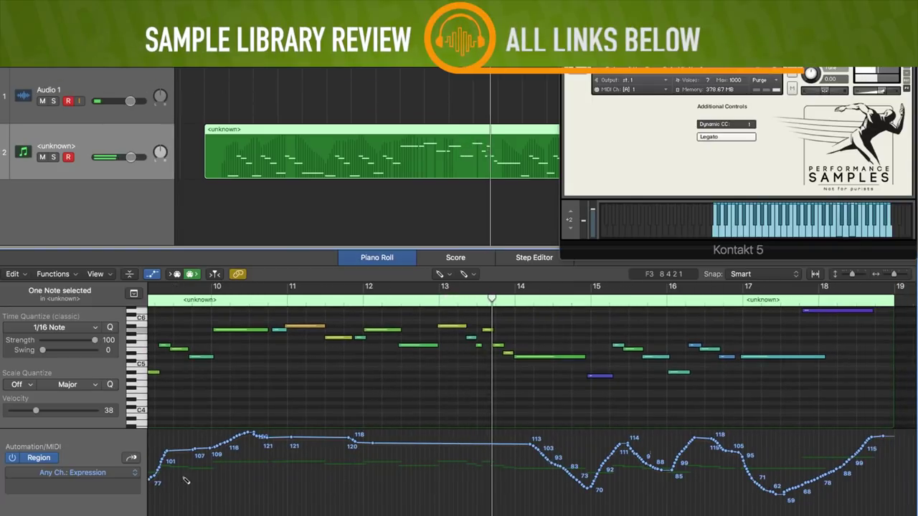
Switch to the Pointer Tool, zoom in, and trim the first short note near bar 13 to start later.
{"action": "left_click", "coordinate": [443, 274]}
{"action": "left_click", "coordinate": [474, 289]}
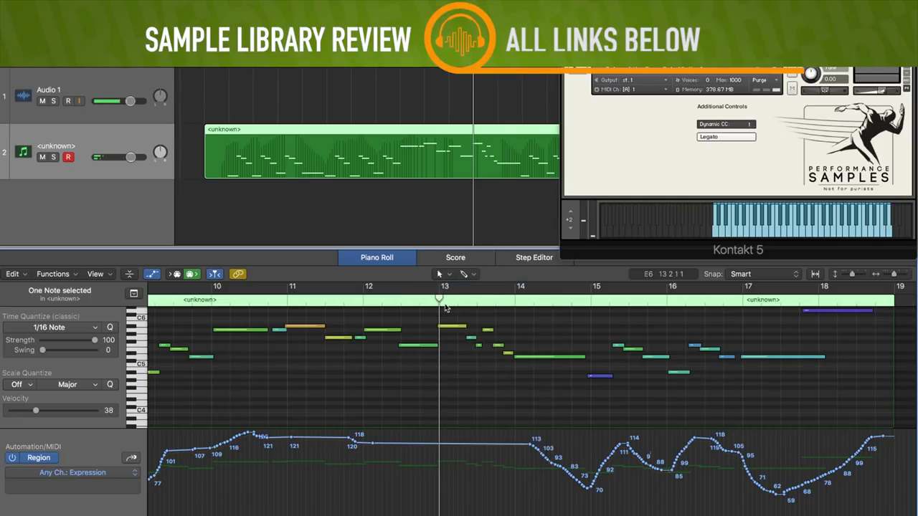
{"action": "scroll", "coordinate": [536, 357], "scroll_direction": "up", "scroll_amount": 2}
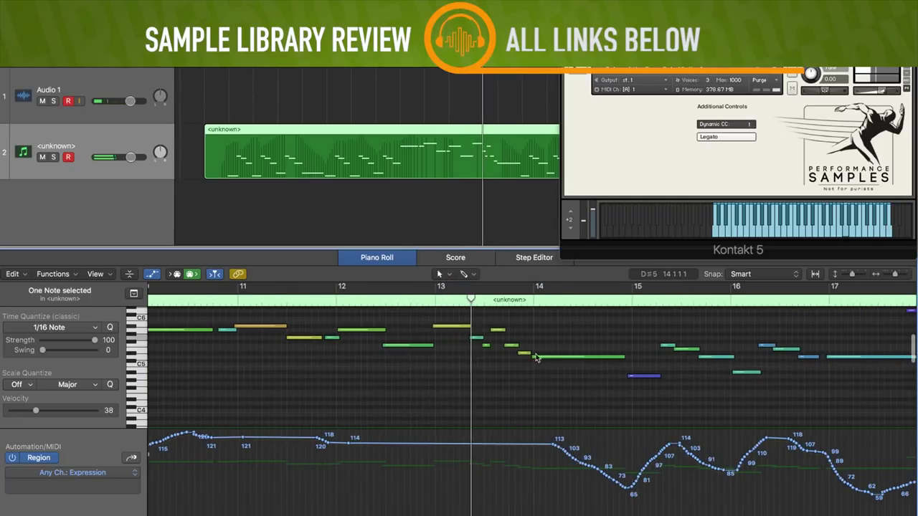
{"action": "scroll", "coordinate": [508, 356], "scroll_direction": "up", "scroll_amount": 2}
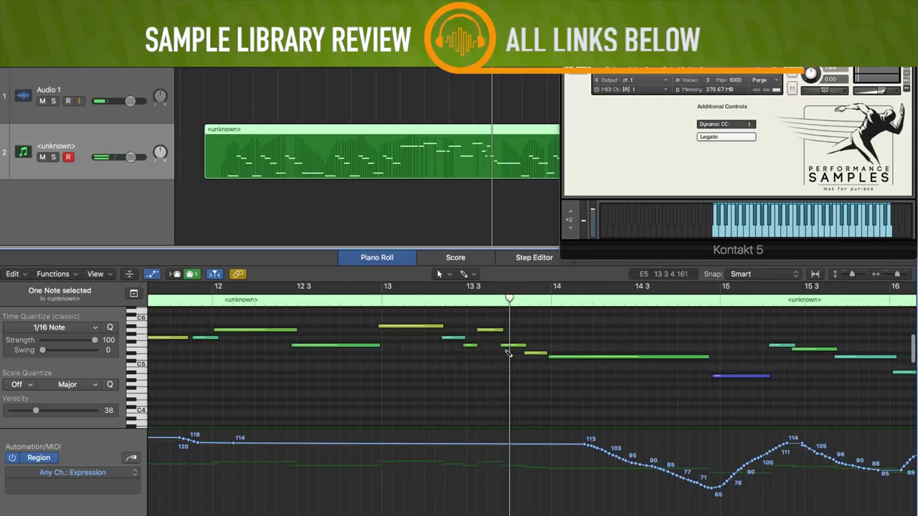
{"action": "scroll", "coordinate": [508, 355], "scroll_direction": "up", "scroll_amount": 2}
{"action": "left_click_drag", "start_coordinate": [460, 329], "coordinate": [440, 345]}
{"action": "left_click", "coordinate": [456, 342]}
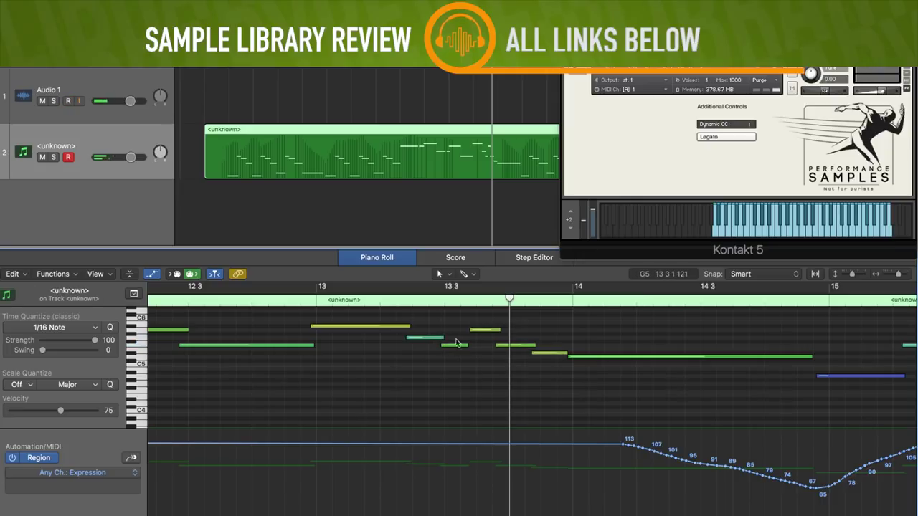
{"action": "key", "text": "space"}
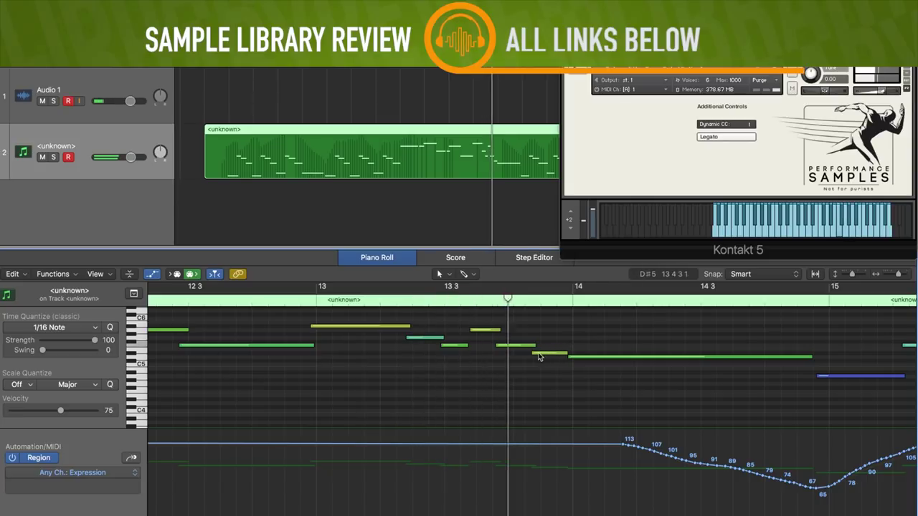
Delay the starts of the A5, following and F5 notes near bars 13–14, replaying the passage.
{"action": "left_click_drag", "start_coordinate": [470, 329], "coordinate": [473, 329]}
{"action": "left_click", "coordinate": [279, 301]}
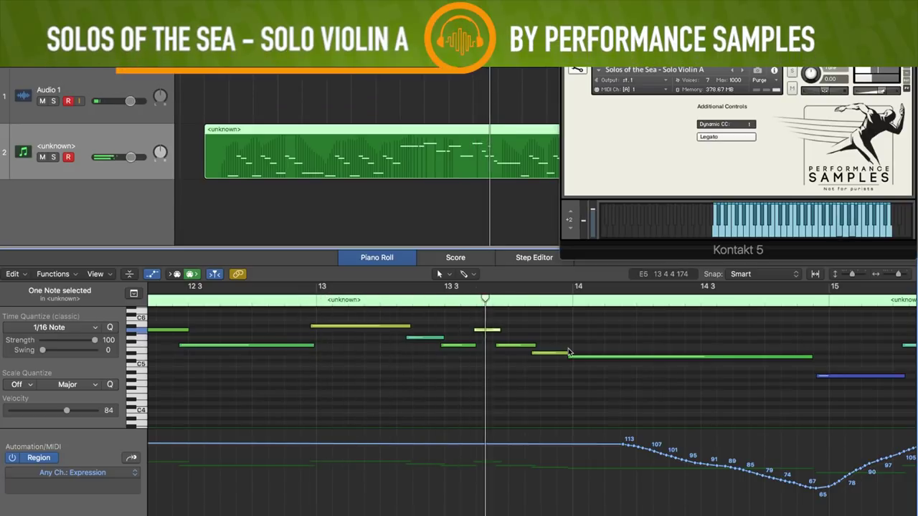
{"action": "left_click_drag", "start_coordinate": [497, 345], "coordinate": [507, 329]}
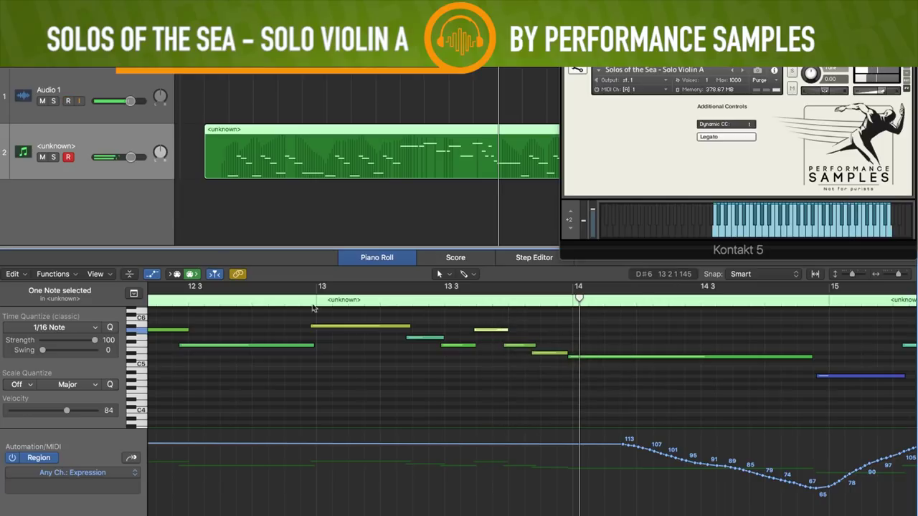
{"action": "left_click", "coordinate": [286, 301]}
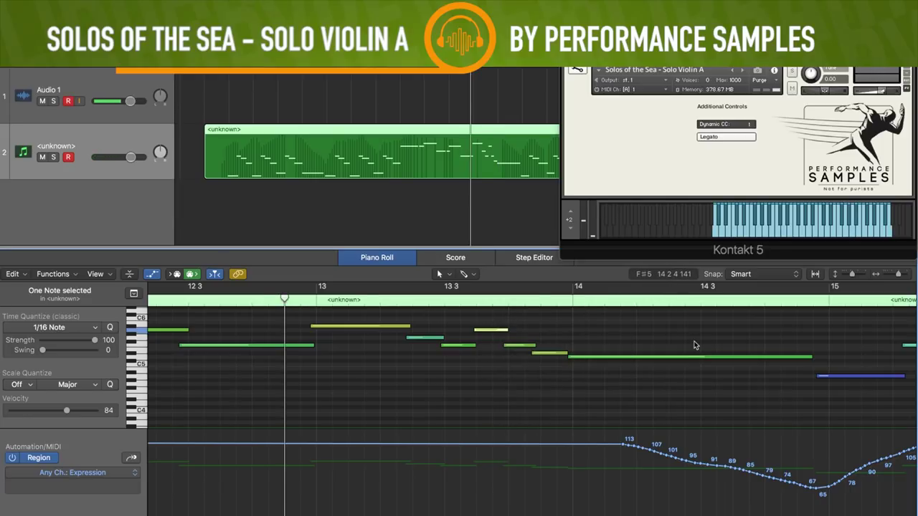
{"action": "key", "text": "space"}
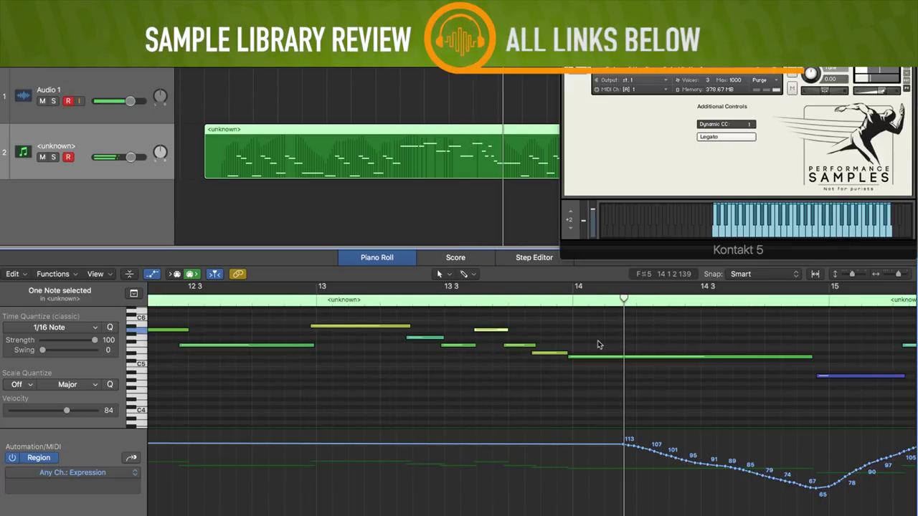
{"action": "left_click_drag", "start_coordinate": [532, 352], "coordinate": [463, 345]}
{"action": "key", "text": "space"}
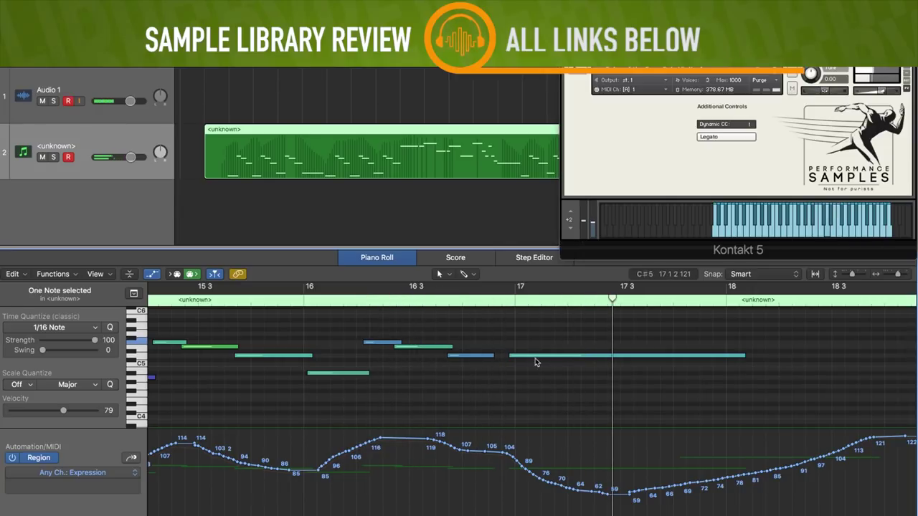
Delete the long note, stretch the bar-16.3 note to bar 18, and pencil an Expression dip then a peak near 118.
{"action": "key", "text": "Delete"}
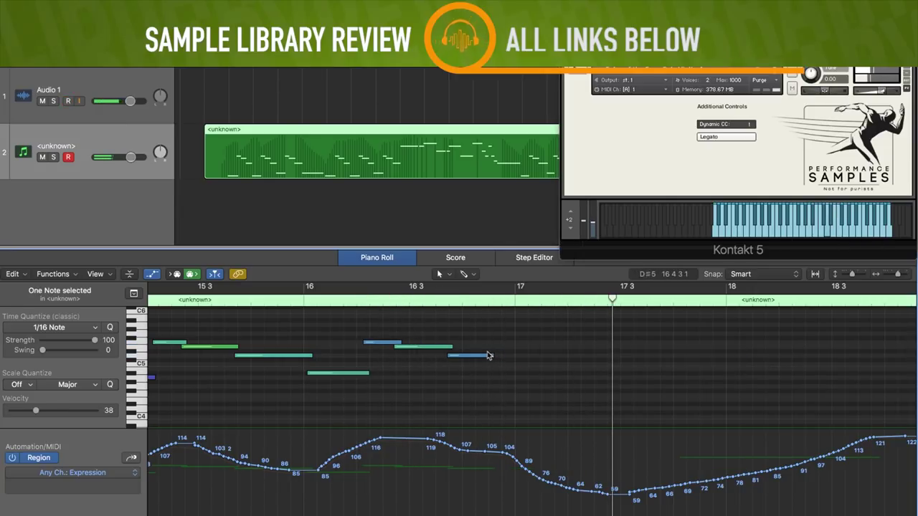
{"action": "left_click_drag", "start_coordinate": [491, 355], "coordinate": [724, 347]}
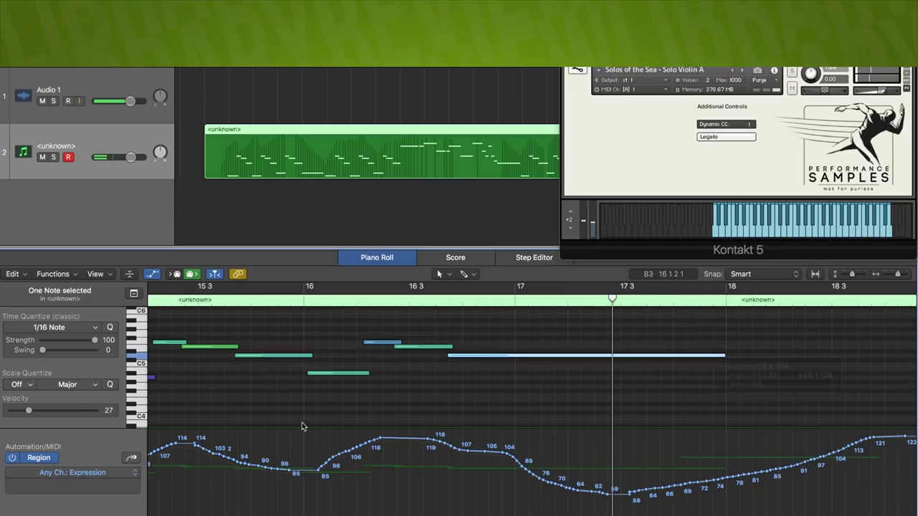
{"action": "left_click", "coordinate": [428, 479]}
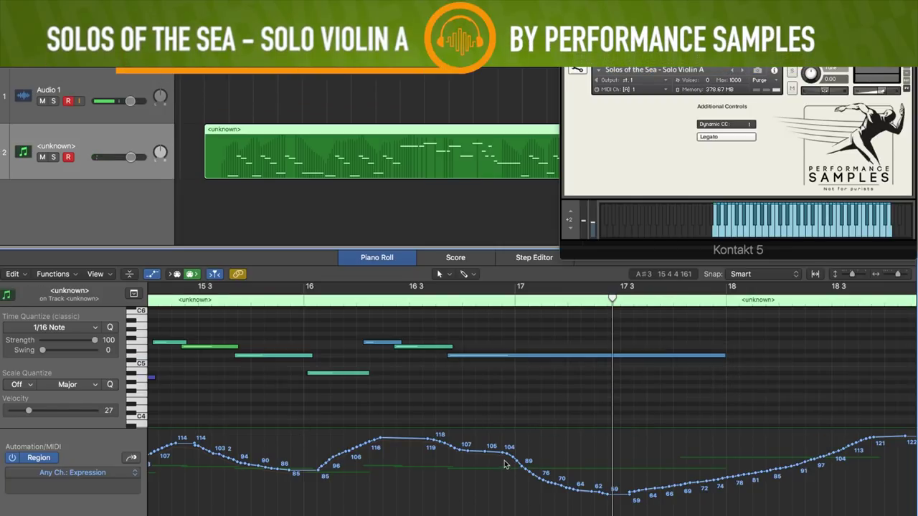
{"action": "mouse_move", "coordinate": [460, 446]}
{"action": "left_mouse_down"}
{"action": "mouse_move", "coordinate": [486, 458]}
{"action": "mouse_move", "coordinate": [520, 502]}
{"action": "mouse_move", "coordinate": [528, 443]}
{"action": "mouse_move", "coordinate": [557, 449]}
{"action": "mouse_move", "coordinate": [534, 444]}
{"action": "left_mouse_up"}
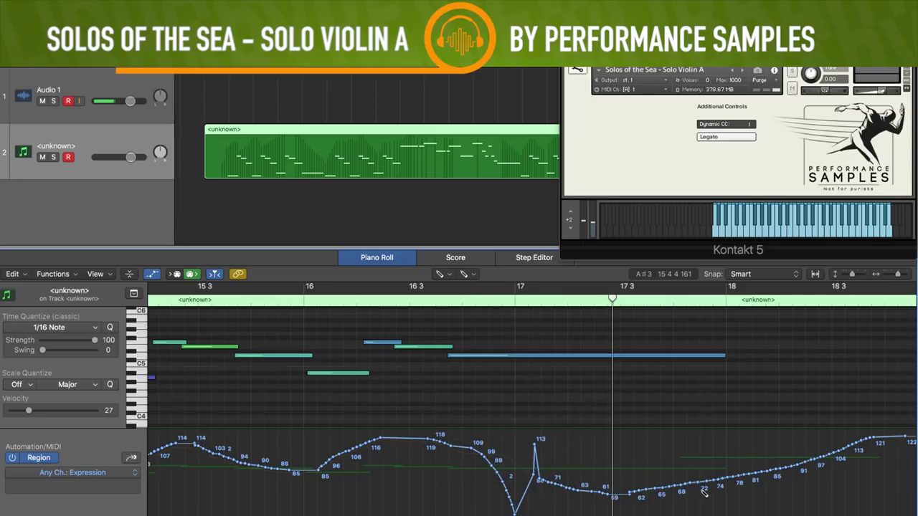
{"action": "mouse_move", "coordinate": [686, 491]}
{"action": "left_mouse_down"}
{"action": "mouse_move", "coordinate": [683, 456]}
{"action": "mouse_move", "coordinate": [615, 438]}
{"action": "mouse_move", "coordinate": [511, 438]}
{"action": "left_mouse_up"}
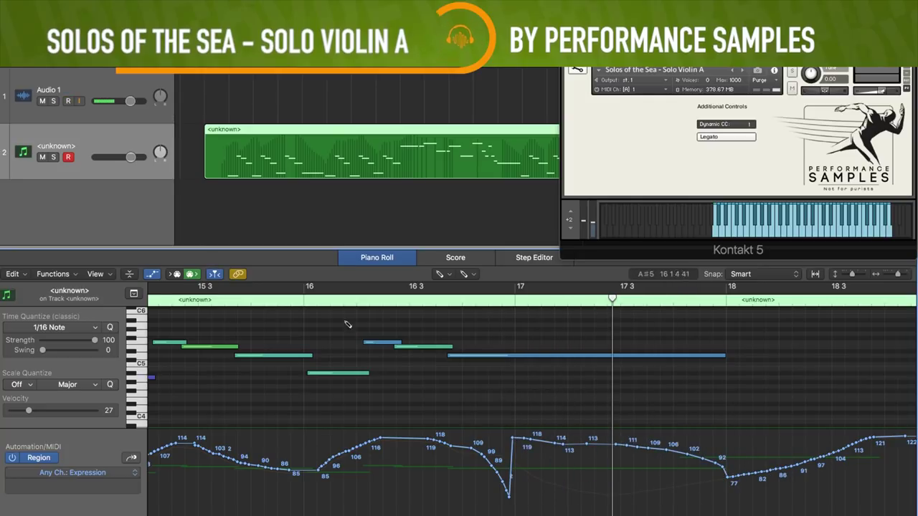
Redraw Modulation between bars 16 3 and 18, dipping before bar 17 and tapering to bar 18, replaying from bar 16.
{"action": "left_click", "coordinate": [293, 300]}
{"action": "key", "text": "space"}
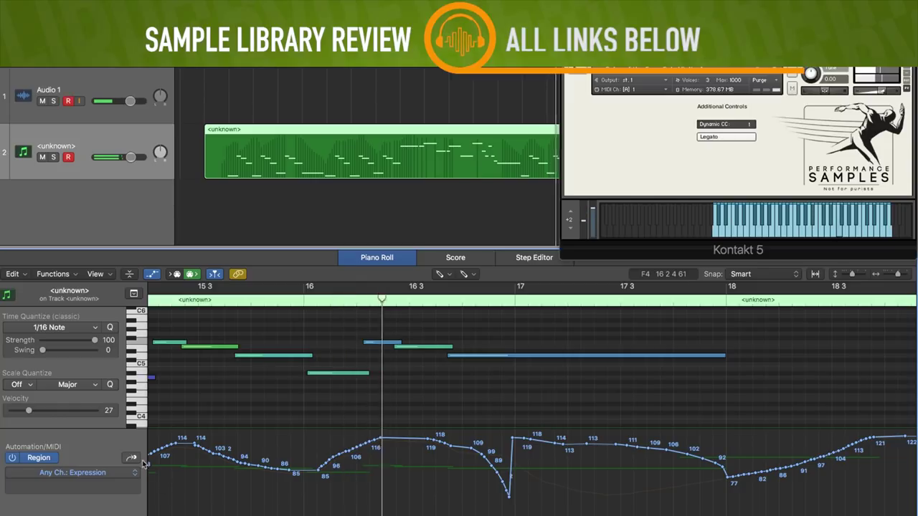
{"action": "left_click", "coordinate": [137, 460]}
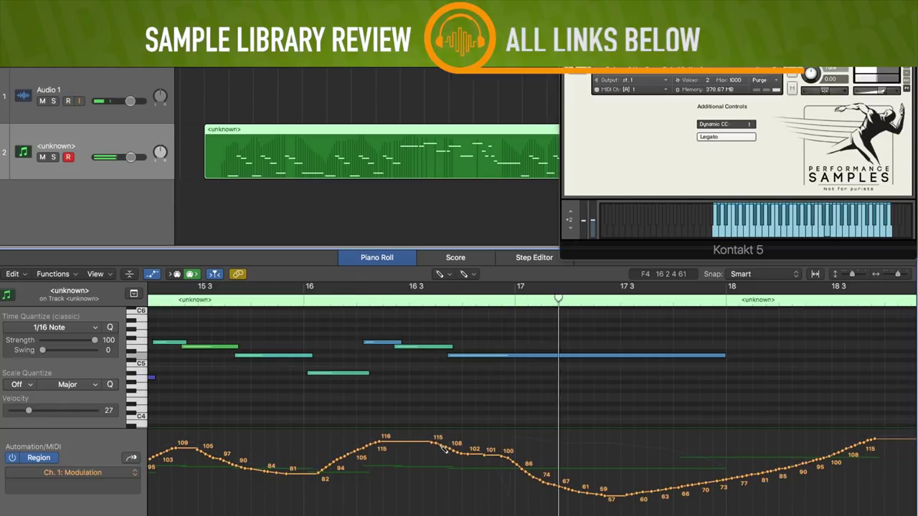
{"action": "mouse_move", "coordinate": [443, 448]}
{"action": "left_mouse_down"}
{"action": "mouse_move", "coordinate": [444, 438]}
{"action": "mouse_move", "coordinate": [515, 453]}
{"action": "mouse_move", "coordinate": [514, 430]}
{"action": "mouse_move", "coordinate": [536, 437]}
{"action": "left_mouse_up"}
{"action": "mouse_move", "coordinate": [734, 478]}
{"action": "left_mouse_down"}
{"action": "mouse_move", "coordinate": [641, 446]}
{"action": "mouse_move", "coordinate": [525, 435]}
{"action": "left_mouse_up"}
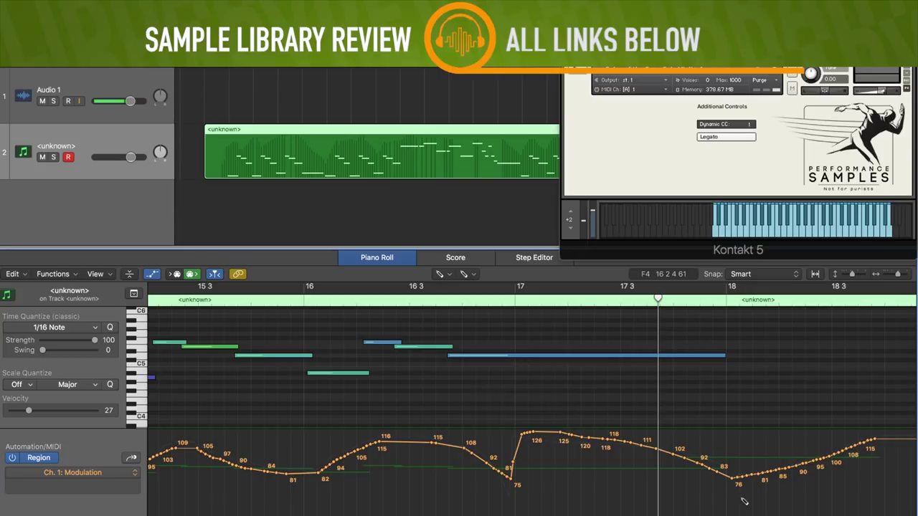
{"action": "mouse_move", "coordinate": [733, 480]}
{"action": "left_mouse_down"}
{"action": "mouse_move", "coordinate": [605, 444]}
{"action": "mouse_move", "coordinate": [518, 446]}
{"action": "left_mouse_up"}
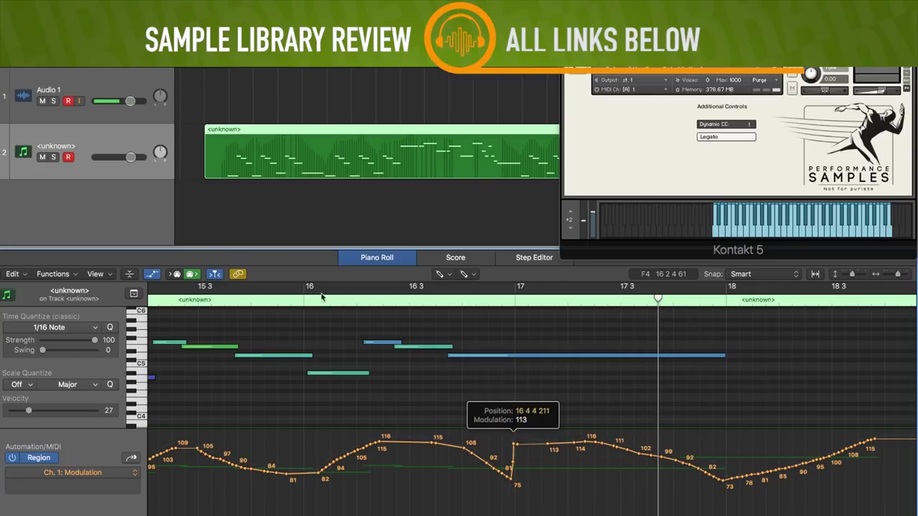
{"action": "left_click", "coordinate": [279, 300]}
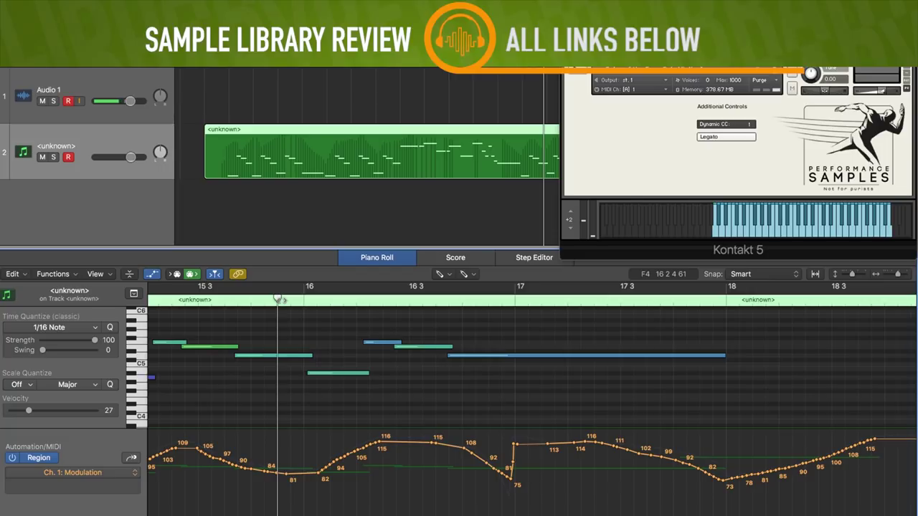
{"action": "key", "text": "space"}
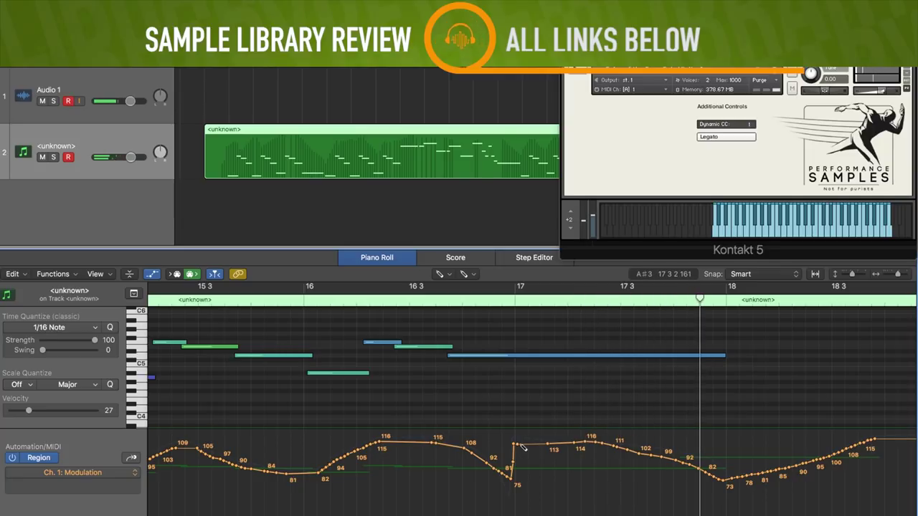
{"action": "mouse_move", "coordinate": [523, 447]}
{"action": "left_mouse_down"}
{"action": "mouse_move", "coordinate": [635, 479]}
{"action": "mouse_move", "coordinate": [726, 495]}
{"action": "left_mouse_up"}
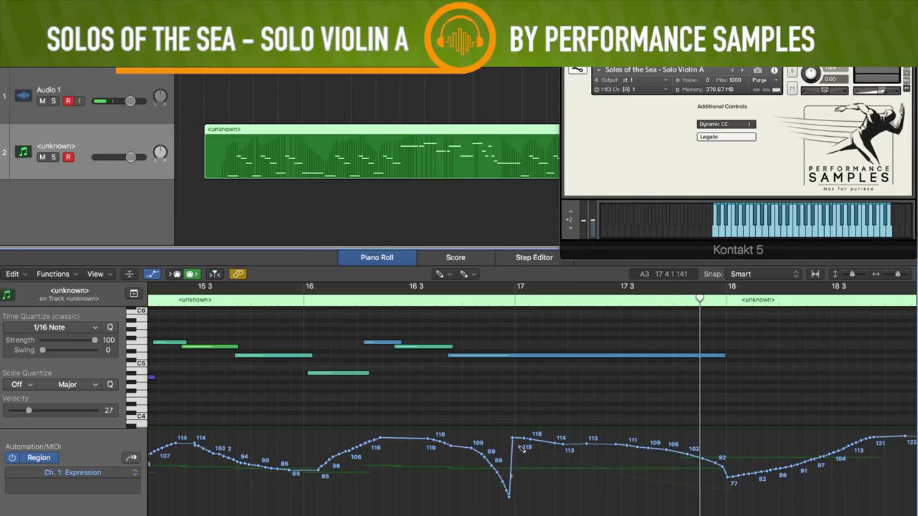
Redraw Expression after bar 17 to slide from 106 down to 66 near bar 18, then zoom out.
{"action": "left_click_drag", "start_coordinate": [521, 448], "coordinate": [737, 493]}
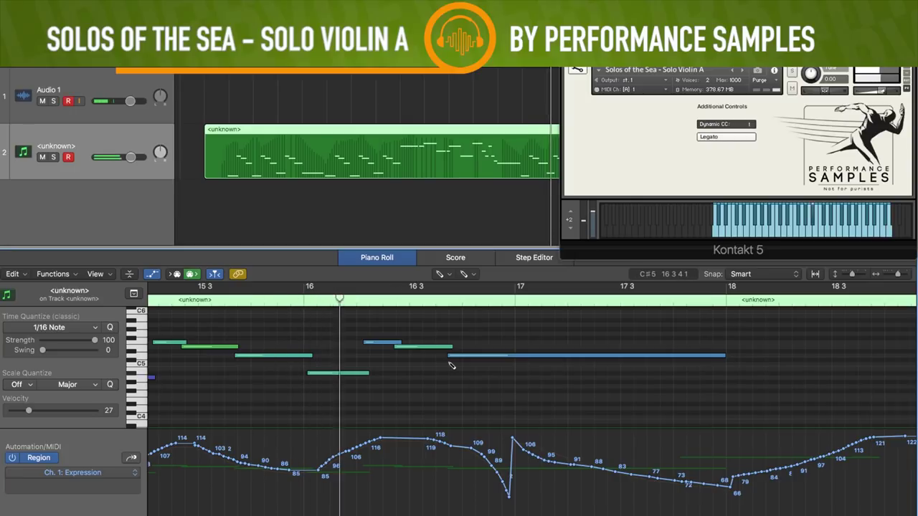
{"action": "scroll", "coordinate": [451, 366], "scroll_direction": "down", "scroll_amount": 5}
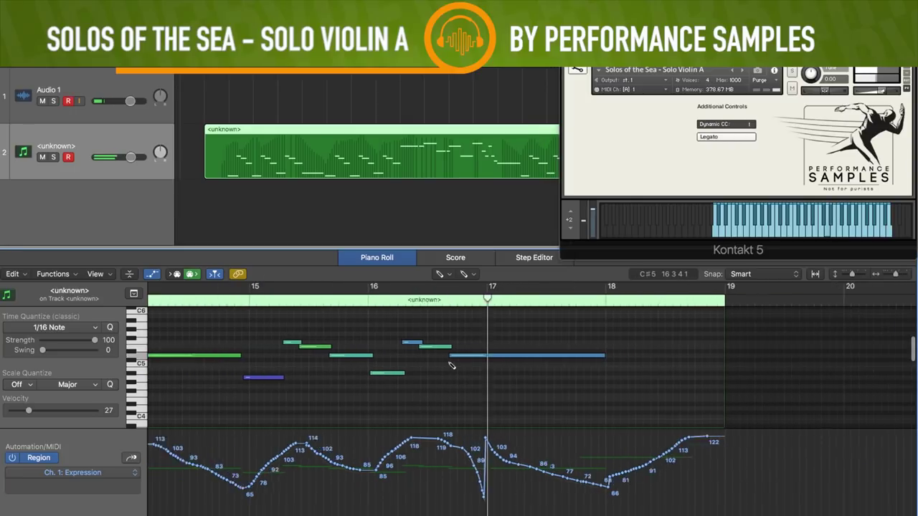
{"action": "scroll", "coordinate": [451, 365], "scroll_direction": "down", "scroll_amount": 3}
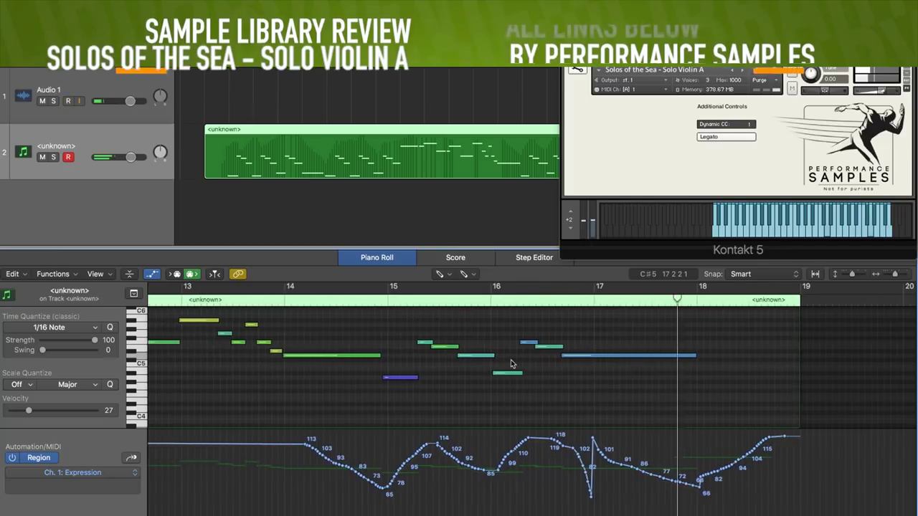
{"action": "scroll", "coordinate": [640, 356], "scroll_direction": "up", "scroll_amount": 5}
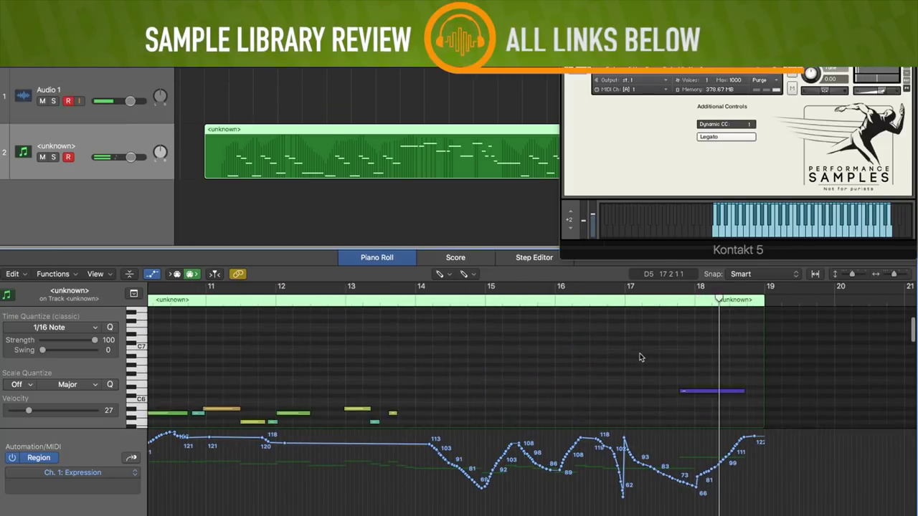
{"action": "scroll", "coordinate": [660, 349], "scroll_direction": "down", "scroll_amount": 4}
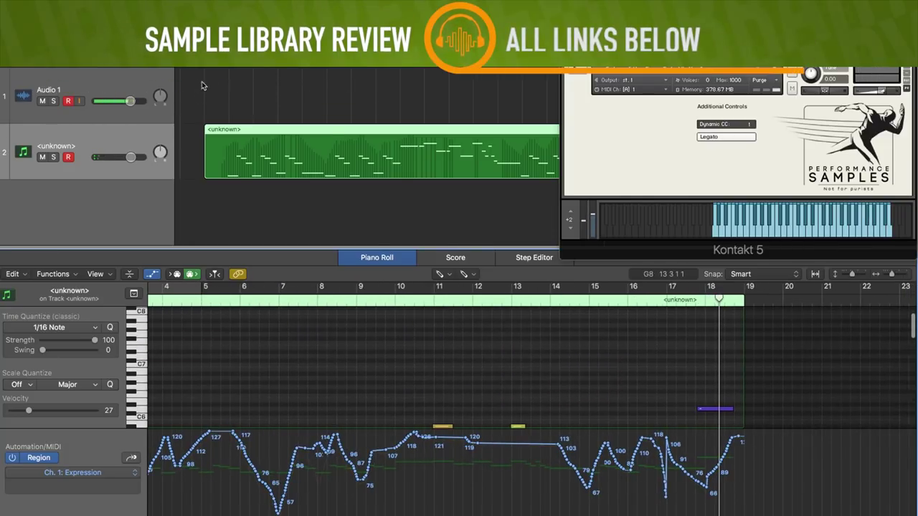
Return the playhead to the region start and switch the piano roll to the Pointer tool.
{"action": "left_click", "coordinate": [218, 66]}
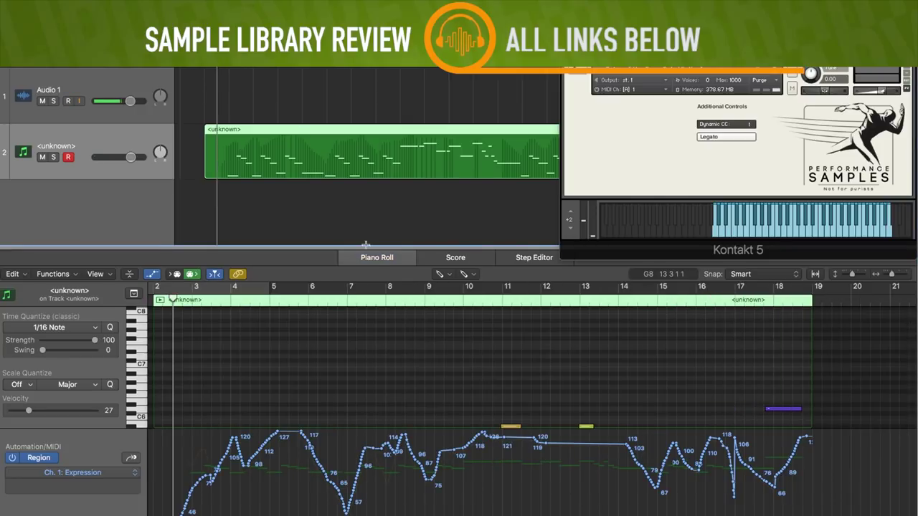
{"action": "left_click", "coordinate": [386, 368]}
{"action": "scroll", "coordinate": [384, 375], "scroll_direction": "down", "scroll_amount": 5}
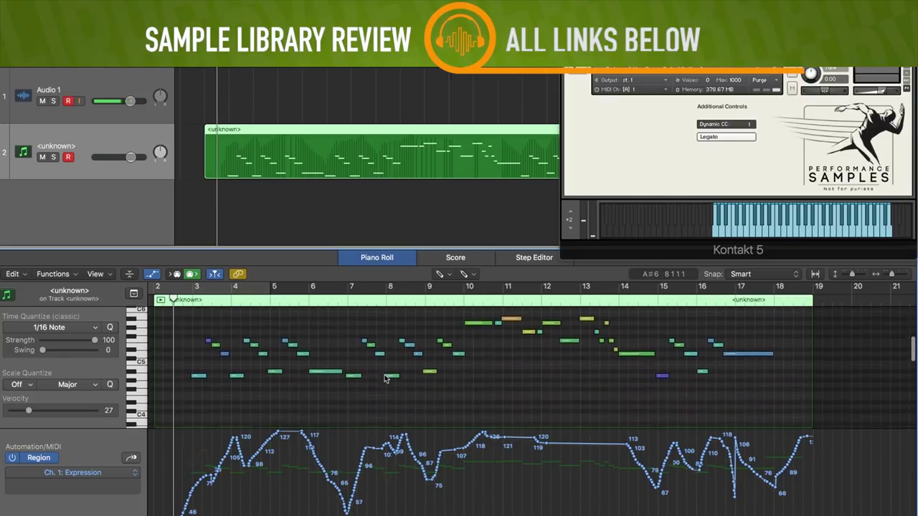
{"action": "left_click", "coordinate": [439, 274]}
{"action": "left_click", "coordinate": [459, 288]}
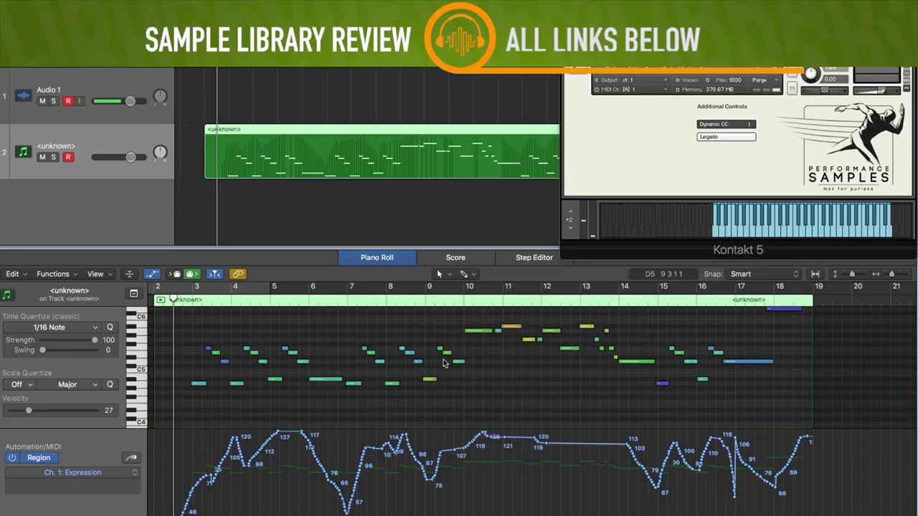
Cycle the automation lane through Note Velocity, Modulation and Expression to review each.
{"action": "left_click", "coordinate": [130, 456]}
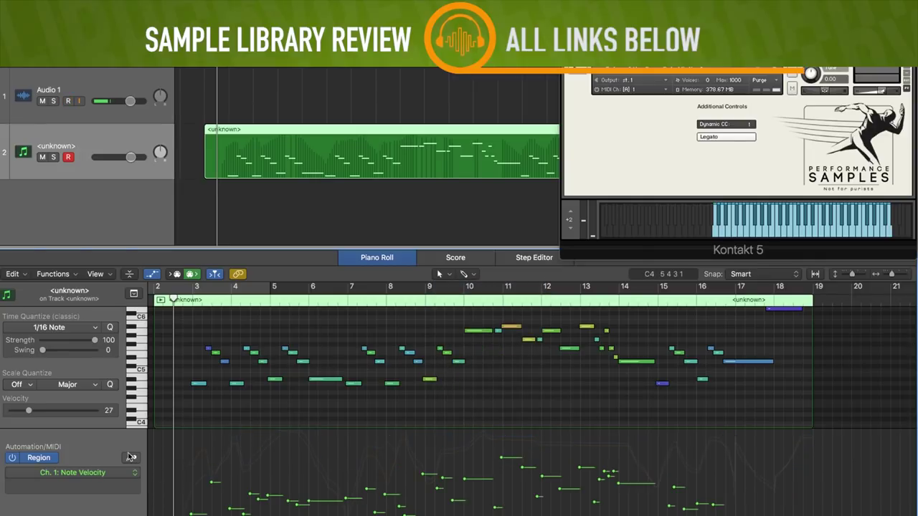
{"action": "left_click", "coordinate": [130, 457]}
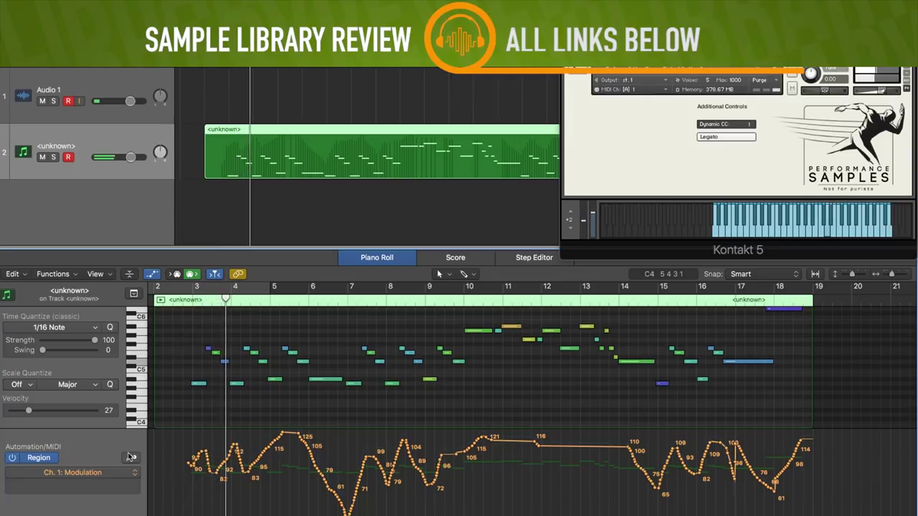
{"action": "left_click", "coordinate": [131, 457]}
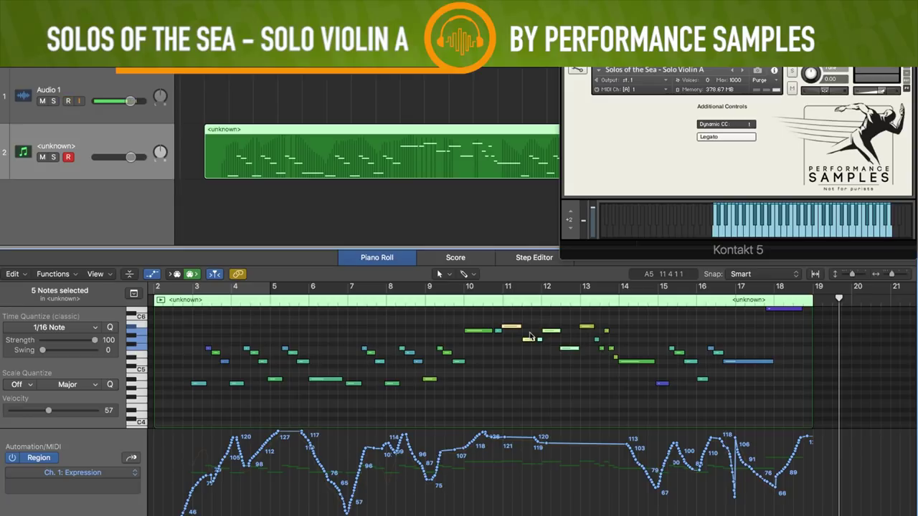
{"action": "scroll", "coordinate": [530, 335], "scroll_direction": "up", "scroll_amount": 2}
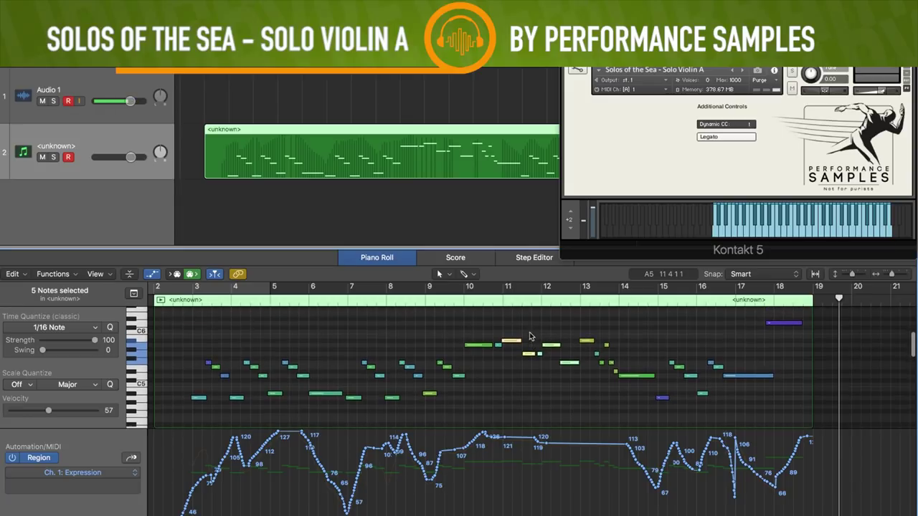